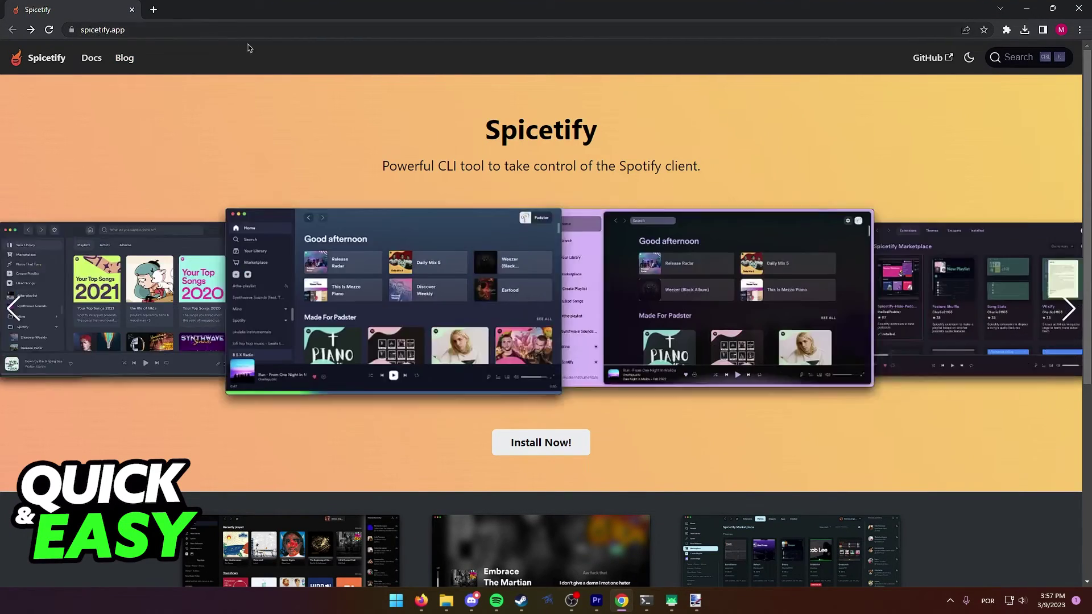
# - Highlight the 'Spicetify' heading text and open its right-click menu
pyautogui.moveTo(481, 133); pyautogui.dragTo(606, 140)
pyautogui.rightClick(510, 128)
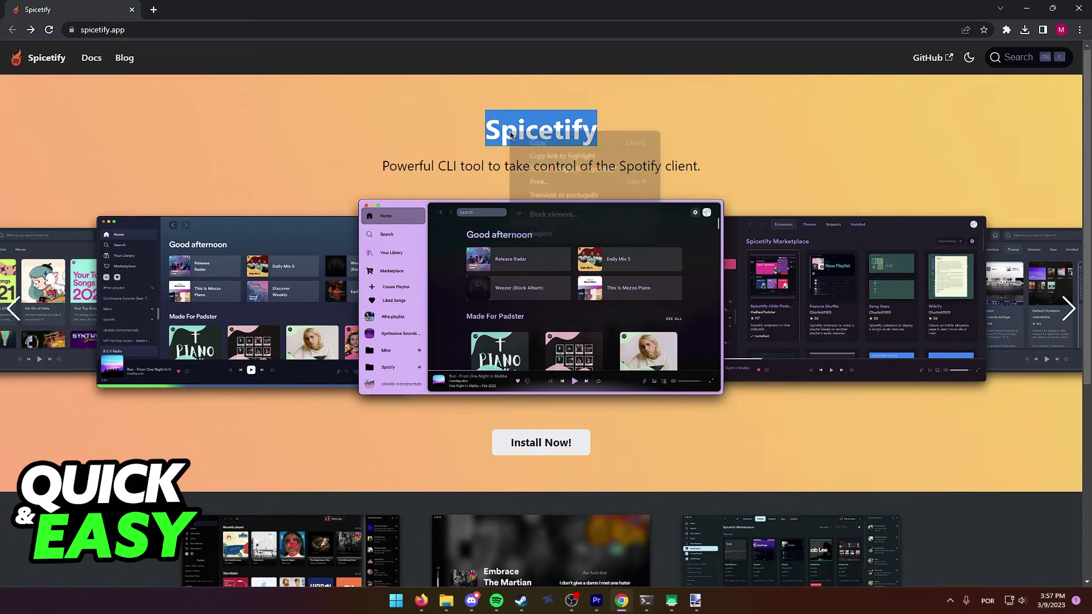
pyautogui.click(554, 167)
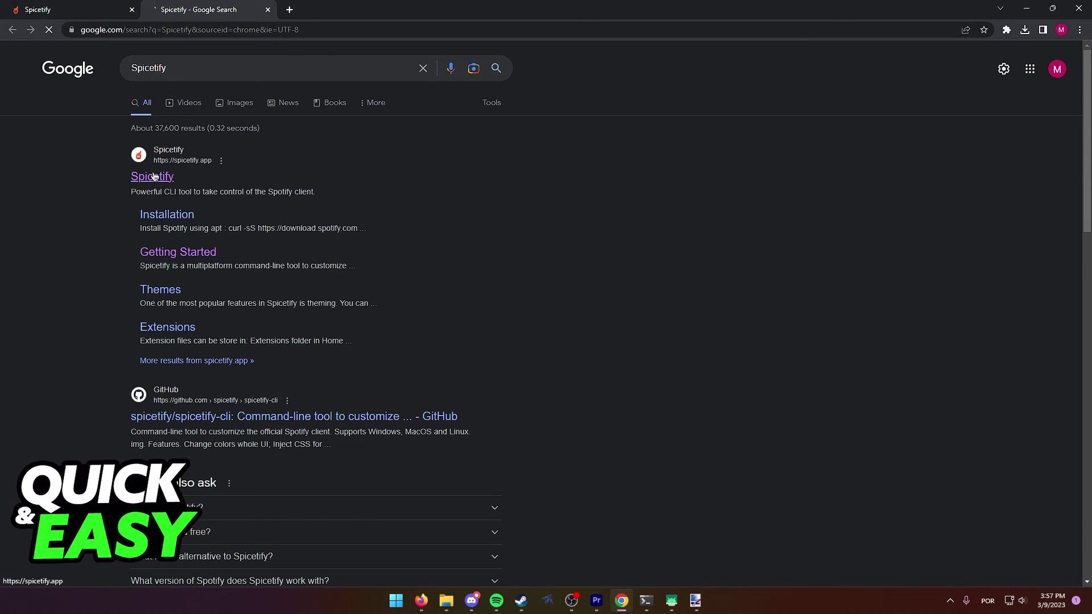
pyautogui.hotkey('ctrl', 'w')
pyautogui.click(541, 187)
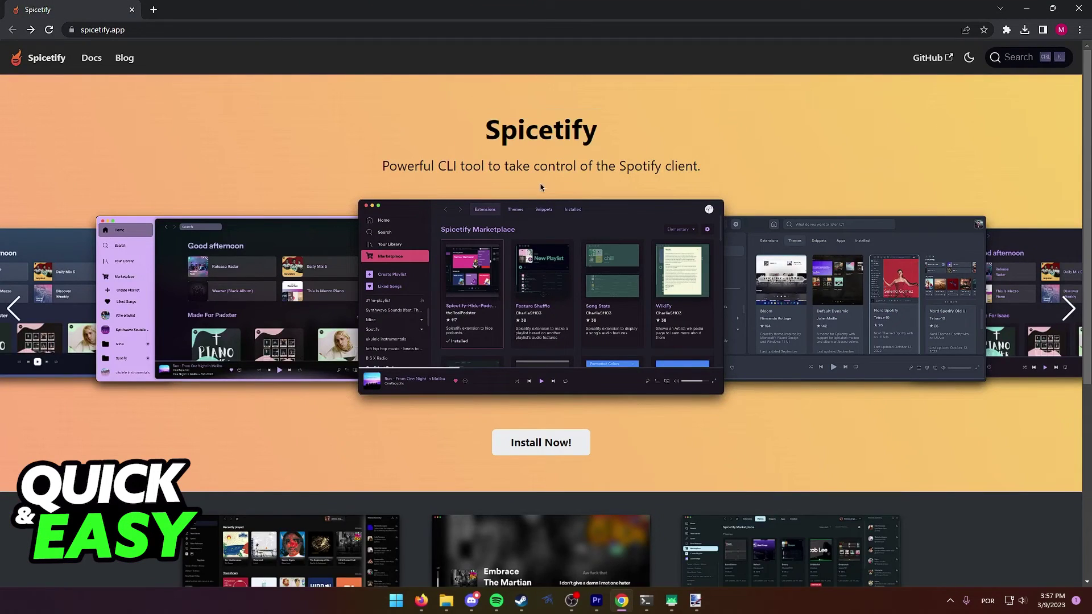
pyautogui.click(1070, 315)
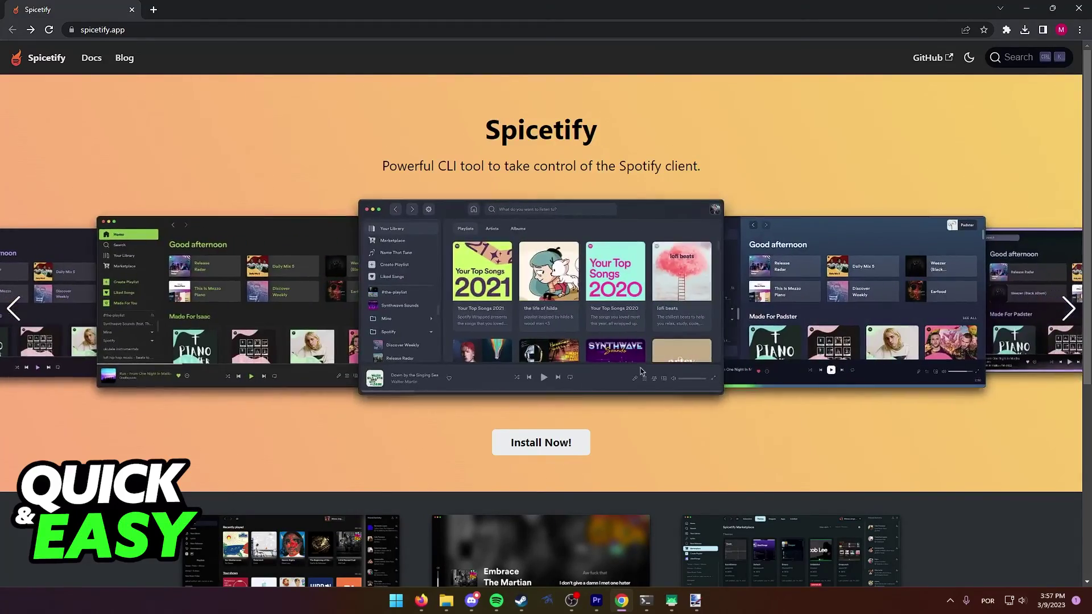
pyautogui.scroll(-5, 649, 366)
pyautogui.scroll(3, 562, 350)
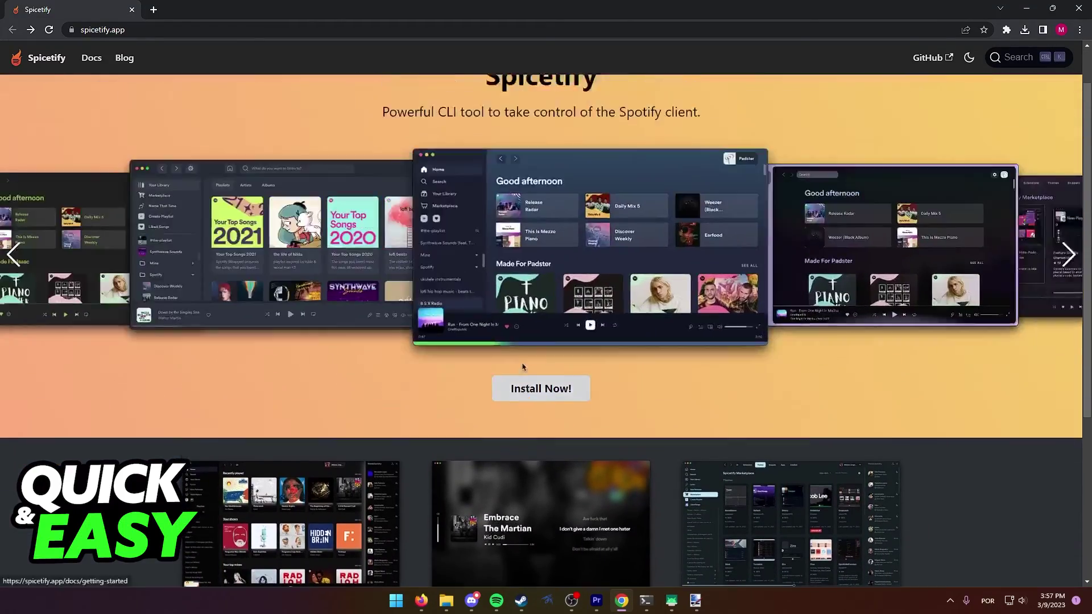
pyautogui.scroll(-3, 562, 350)
pyautogui.scroll(3, 549, 165)
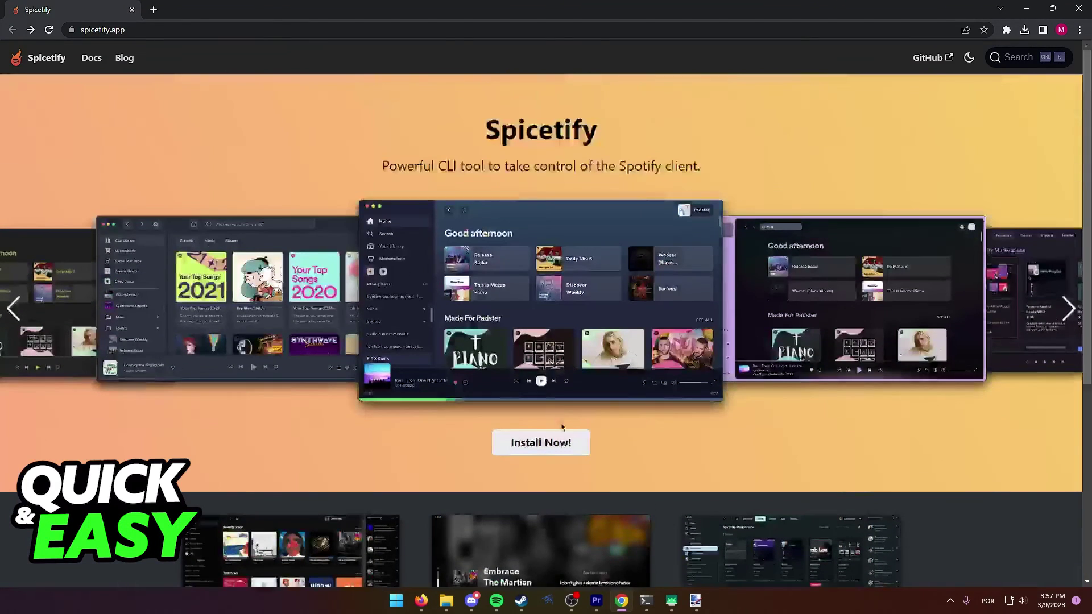
# - Open the Getting Started docs and highlight the two Windows PowerShell install commands
pyautogui.click(547, 444)
pyautogui.moveTo(307, 204)
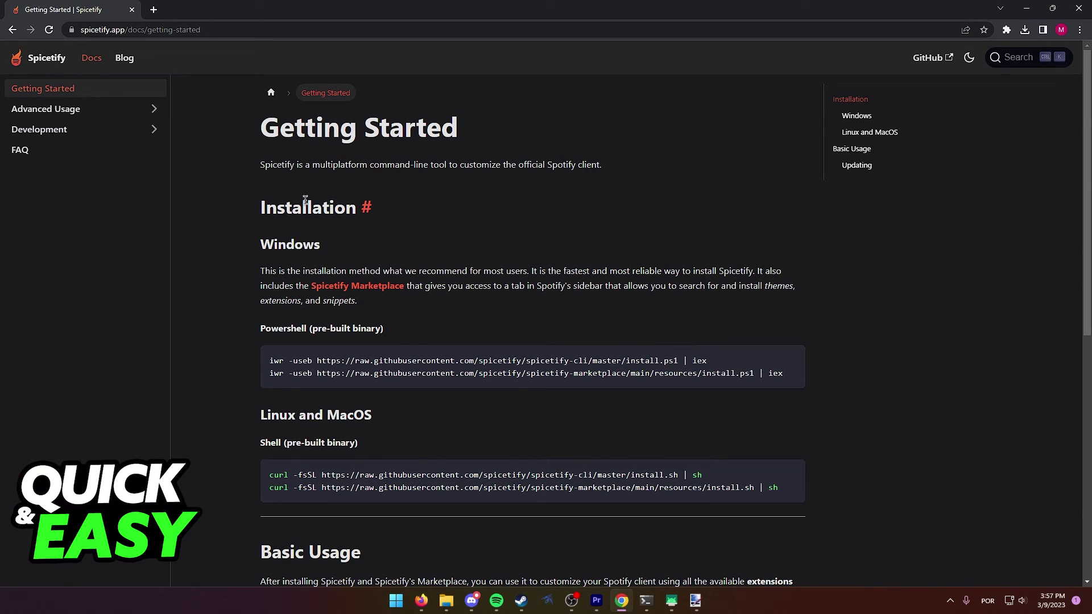
pyautogui.moveTo(270, 360); pyautogui.dragTo(789, 380)
pyautogui.click(315, 359)
pyautogui.scroll(-1, 281, 326)
pyautogui.moveTo(274, 303); pyautogui.dragTo(784, 317)
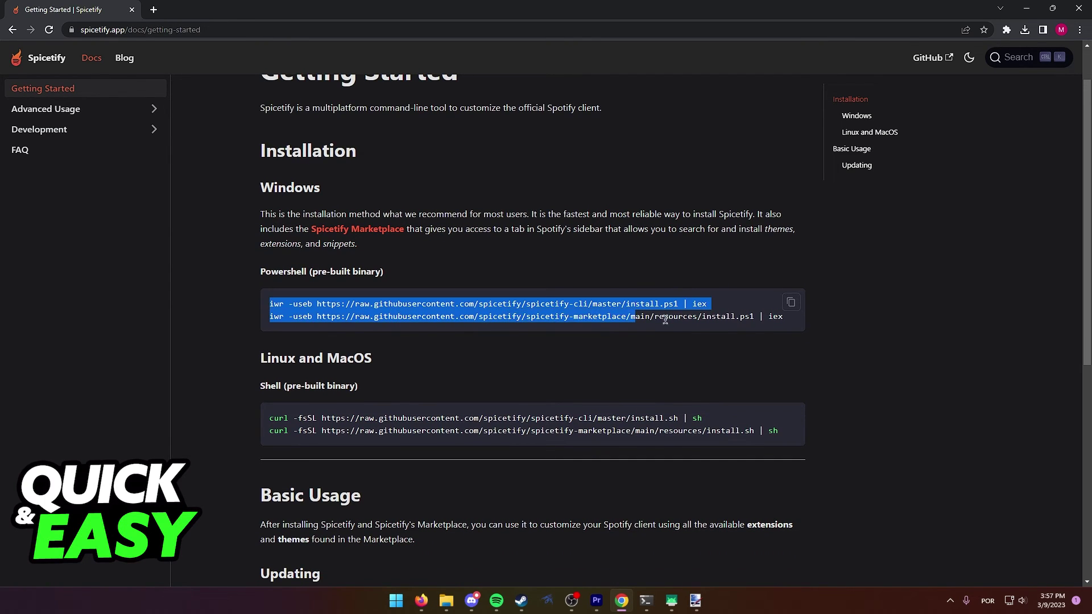
# - Briefly highlight the Linux/macOS shell command, then copy both PowerShell install commands
pyautogui.click(640, 340)
pyautogui.moveTo(260, 356); pyautogui.dragTo(365, 359)
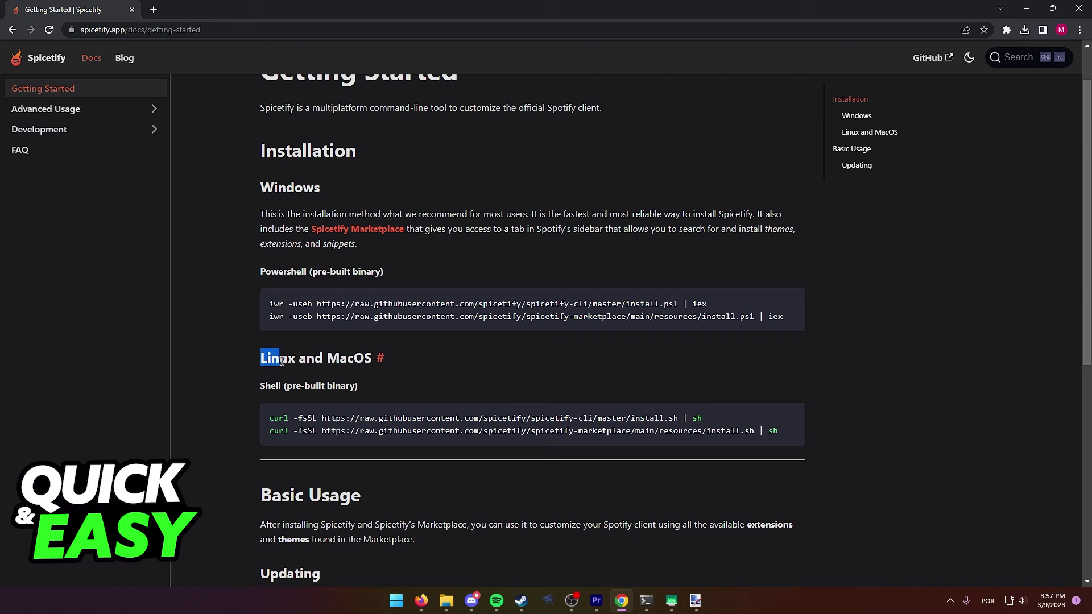
pyautogui.moveTo(268, 418); pyautogui.dragTo(781, 440)
pyautogui.click(632, 400)
pyautogui.scroll(1, 632, 400)
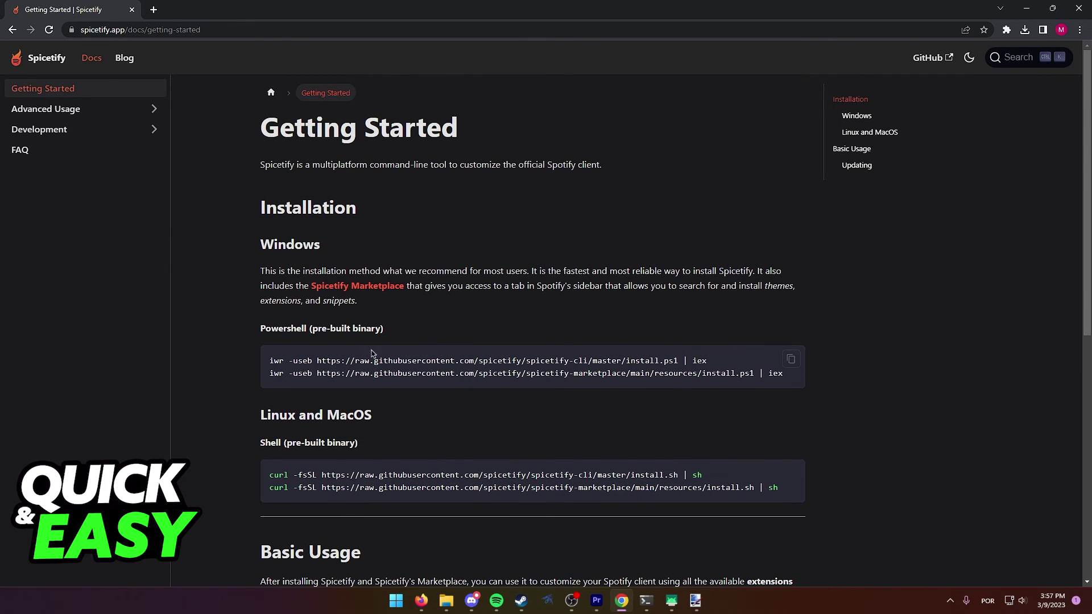
pyautogui.click(790, 360)
# - Switch between the browser, Spotify and Windows PowerShell, ending with PowerShell in front
pyautogui.moveTo(645, 601)
pyautogui.click(706, 538)
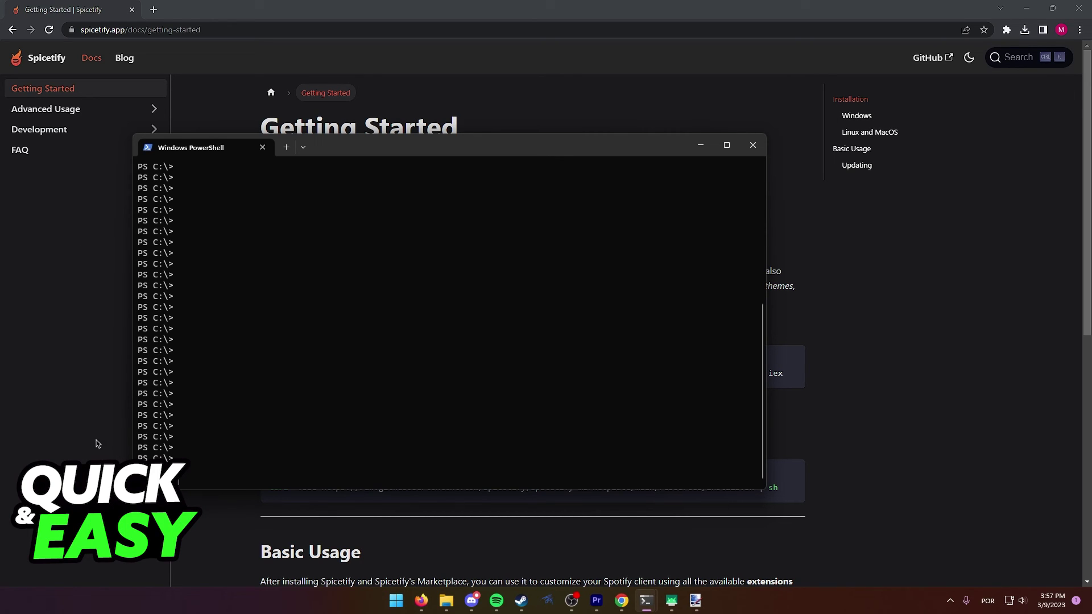
pyautogui.click(874, 349)
pyautogui.moveTo(696, 601)
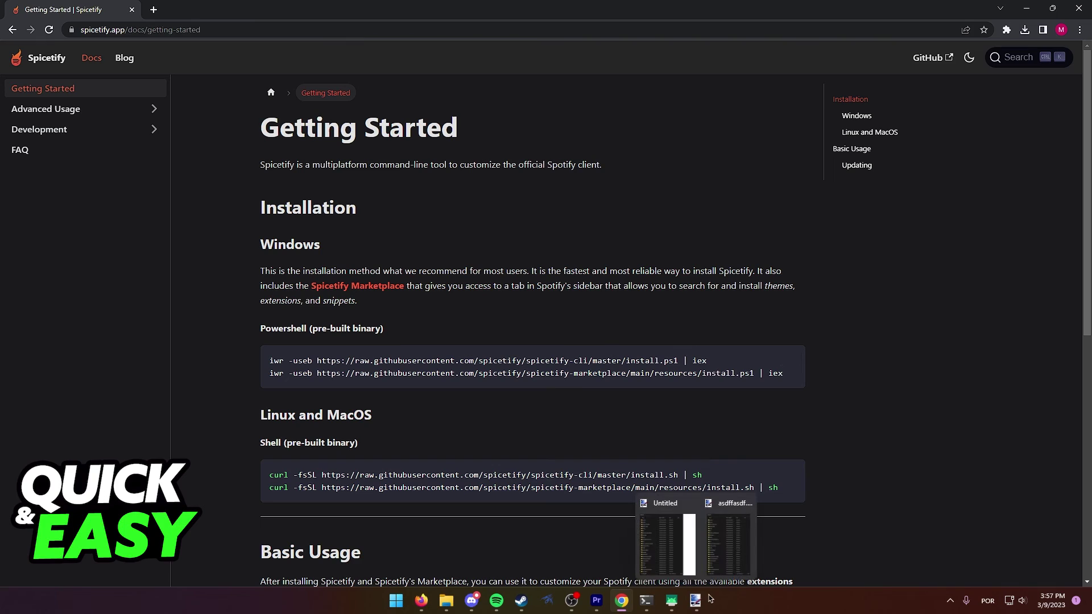
pyautogui.rightClick(496, 600)
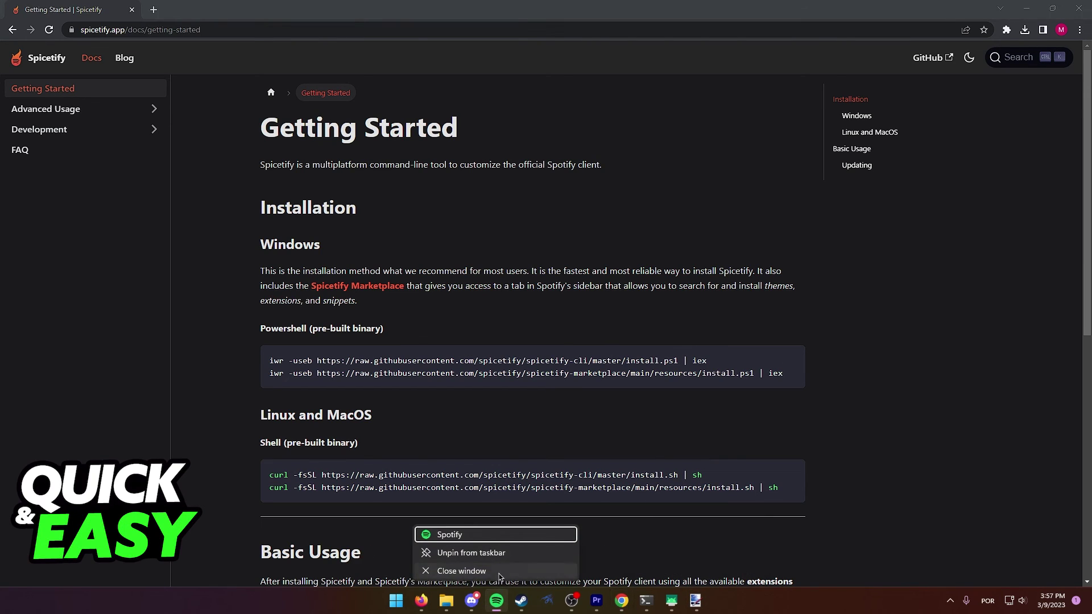
pyautogui.click(462, 569)
pyautogui.moveTo(694, 600)
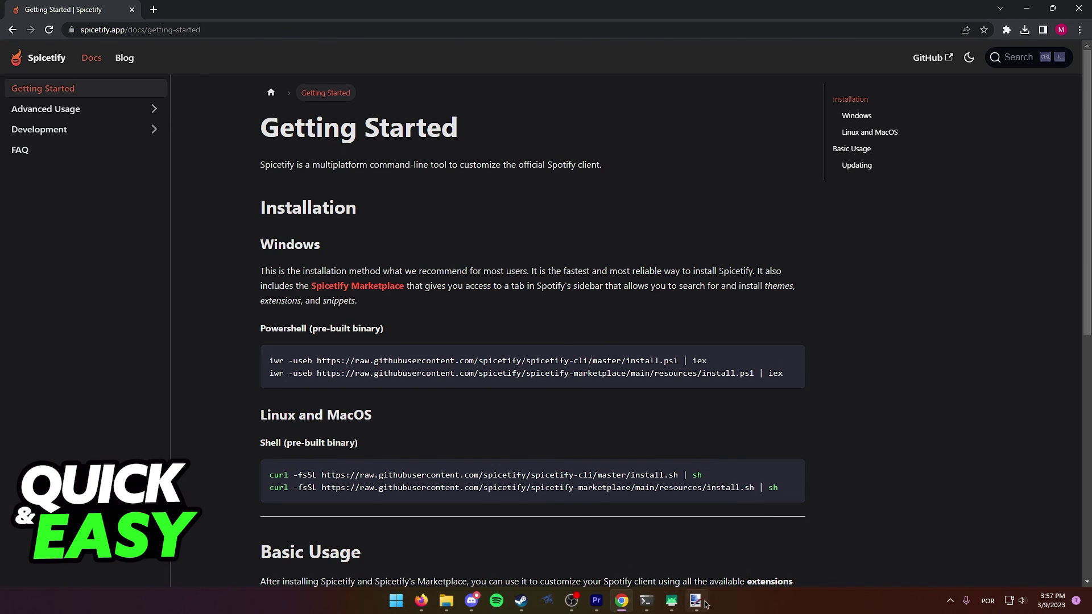
pyautogui.click(725, 546)
# - Paste the two Spicetify install commands into PowerShell, raising the multi-line paste warning
pyautogui.rightClick(380, 390)
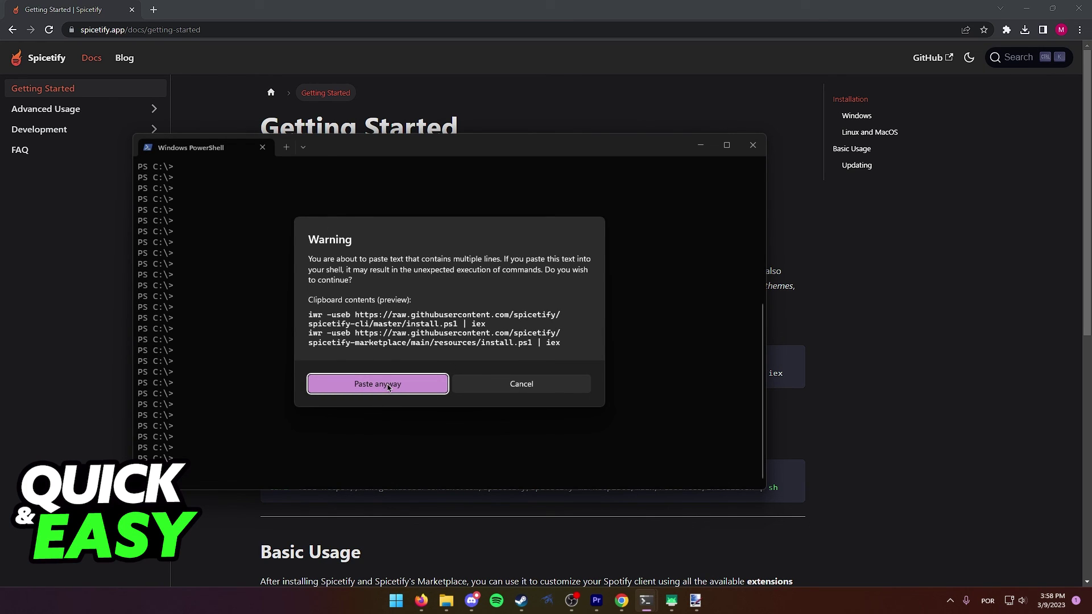
# - Leave the paste warning and return to the Spicetify home page via the header logo
pyautogui.click(511, 384)
pyautogui.click(51, 61)
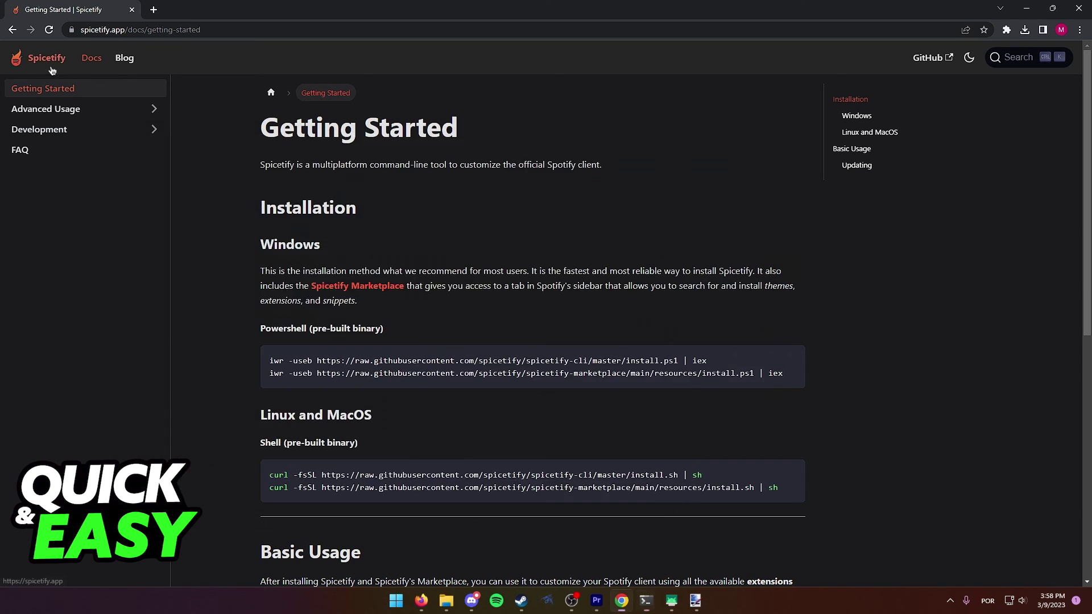